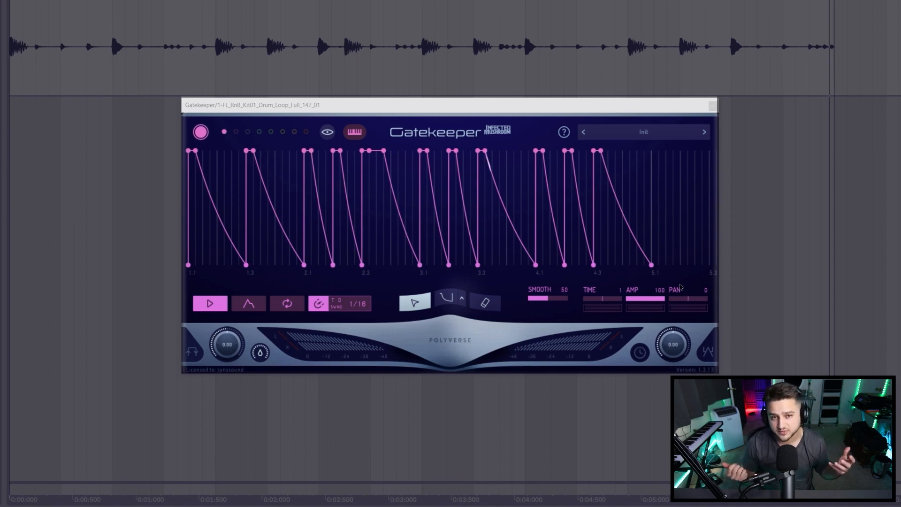
Select all envelope points, bend every decay curve outward to hold near full level, and return the curves to steep decays.
mouse_move(189, 266)
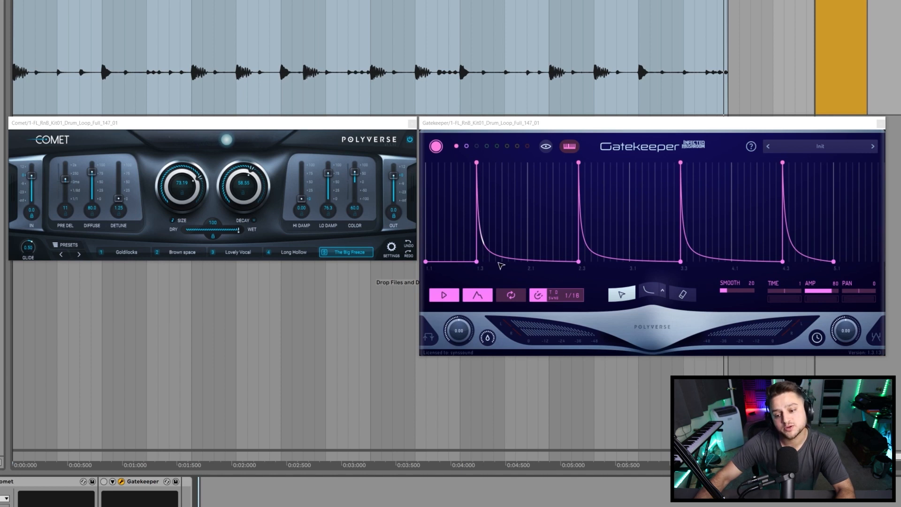
right_click(626, 192)
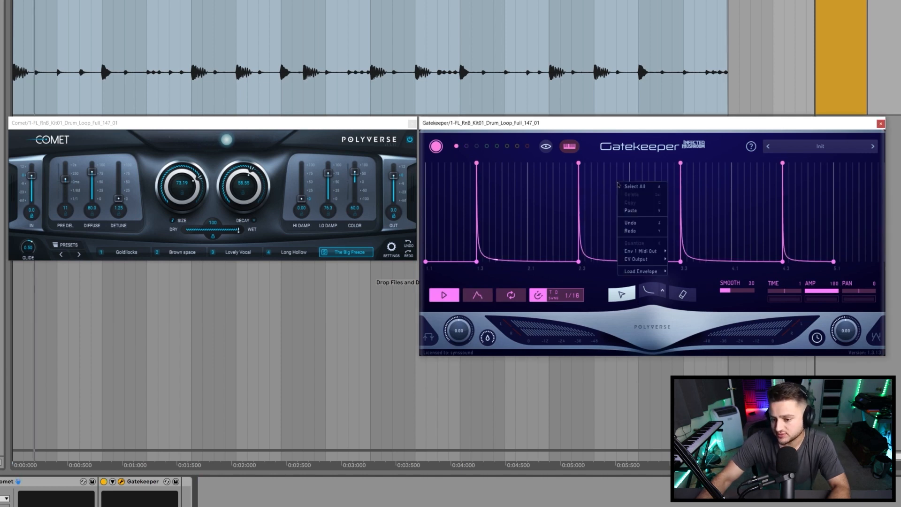
left_click(634, 190)
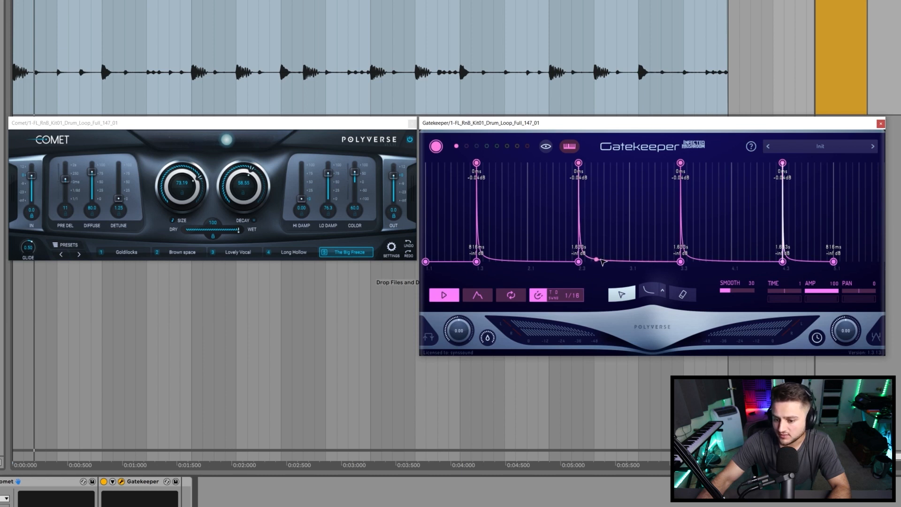
left_click_drag(637, 266, 628, 163)
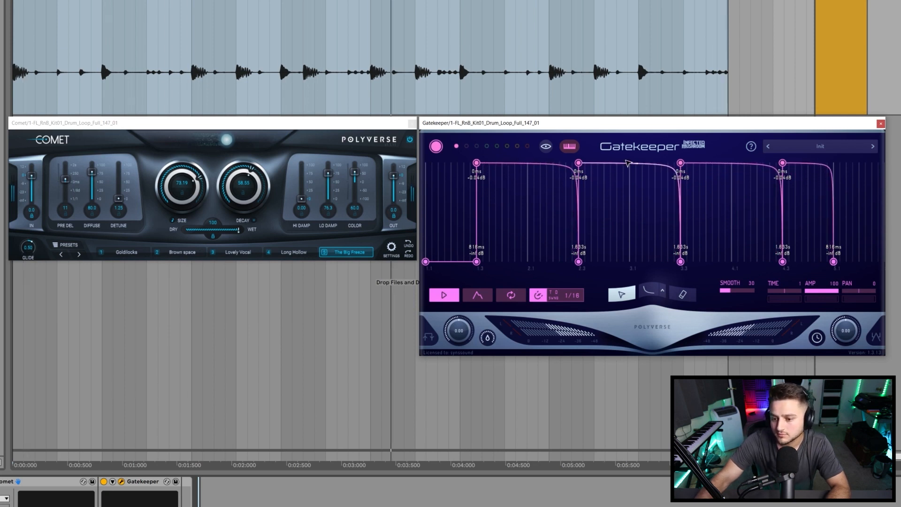
left_click_drag(629, 163, 597, 264)
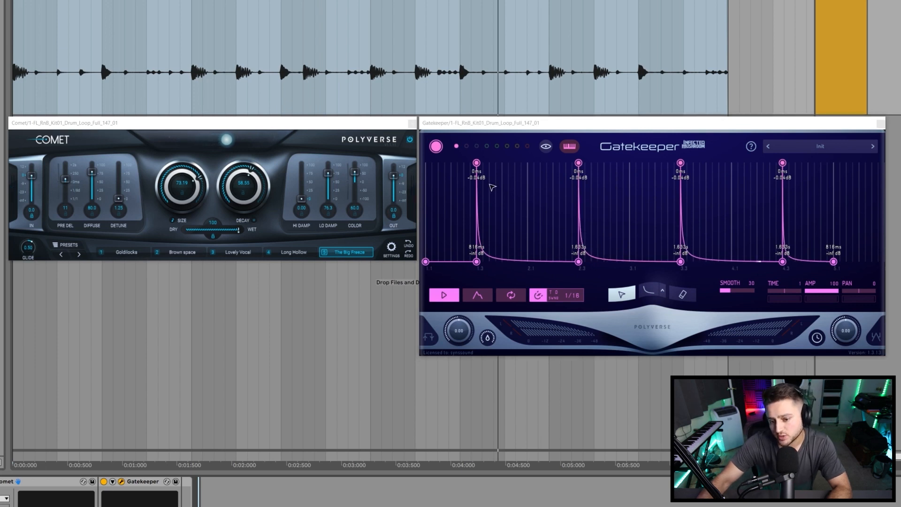
Select the envelope points in smaller groups and bend the first decay curves into softer slopes.
left_click_drag(468, 161, 643, 274)
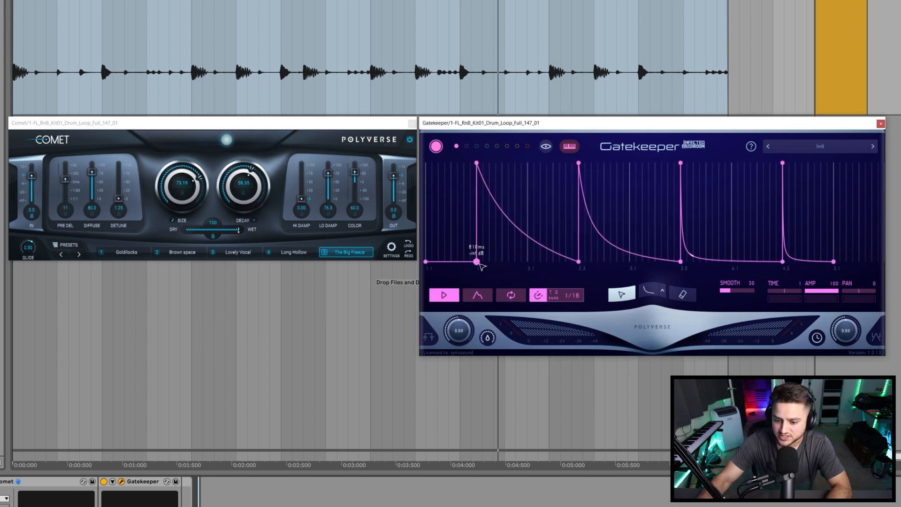
left_click_drag(462, 164, 577, 271)
left_click_drag(540, 195, 591, 264)
left_click_drag(627, 222, 686, 281)
left_click_drag(610, 243, 605, 216)
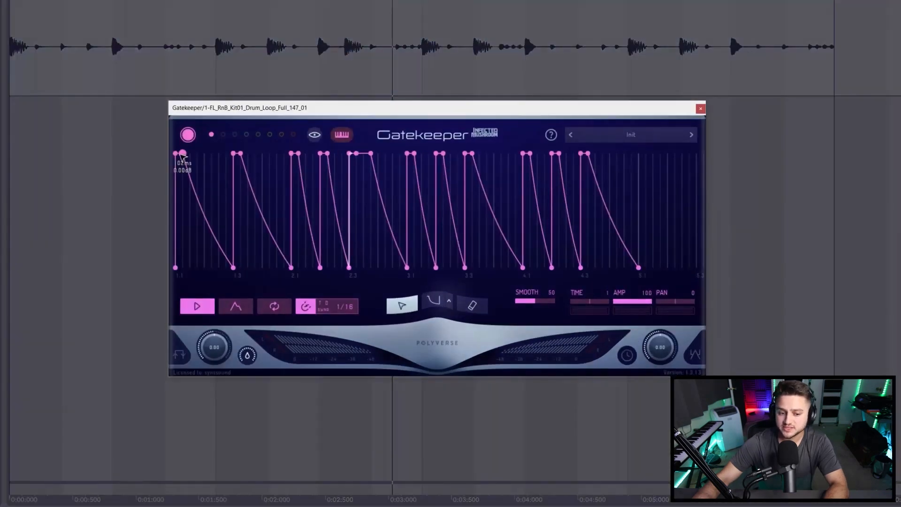
Apply Boost X10 to the first peak point of the envelope and turn on output clipping.
right_click(179, 158)
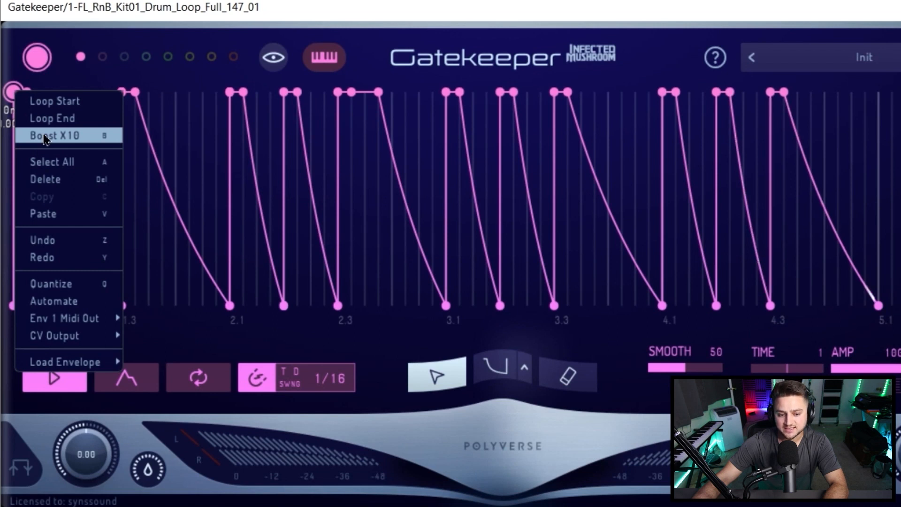
left_click(46, 135)
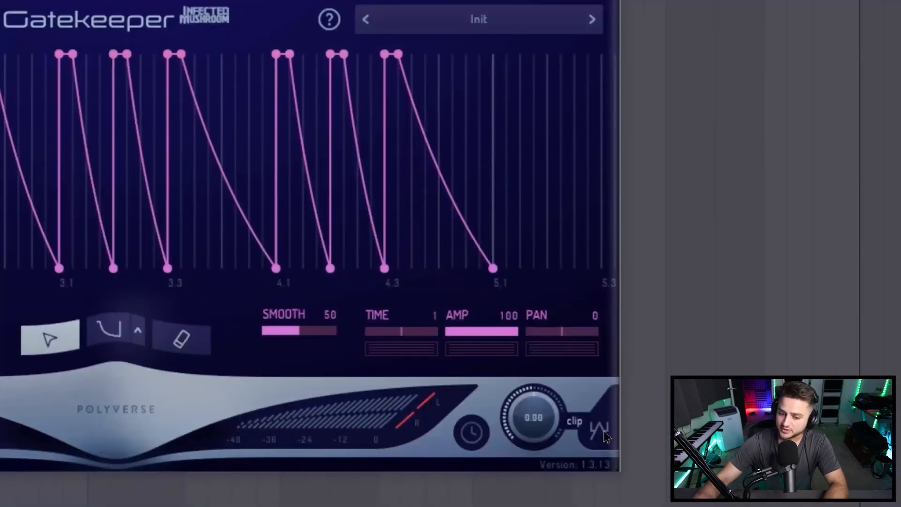
left_click(607, 441)
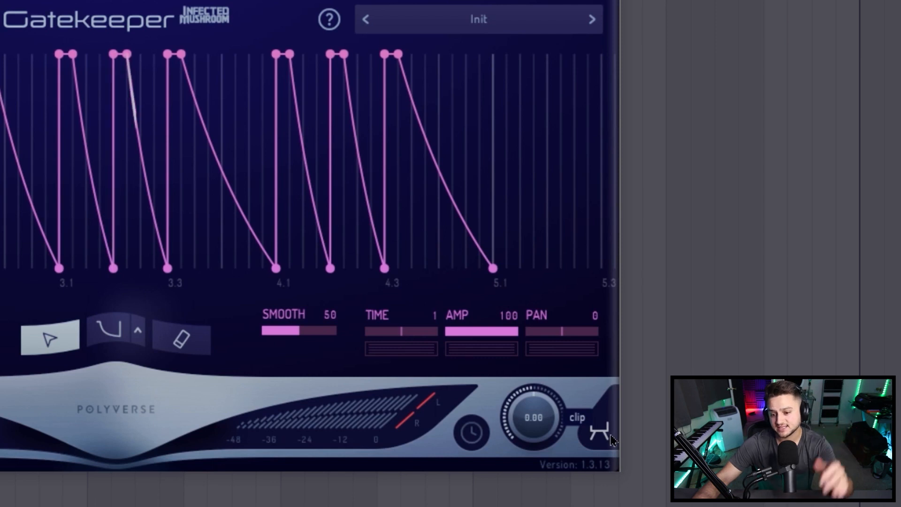
left_click(611, 435)
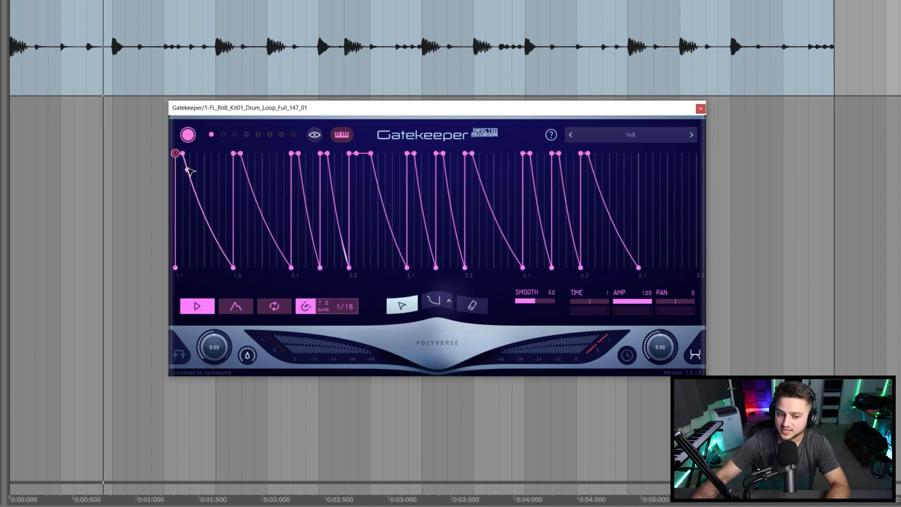
Pull the boosted first point down to a low level, and boost and lower the starting points of the next four hits likewise.
mouse_move(177, 161)
left_click_drag(177, 161, 147, 253)
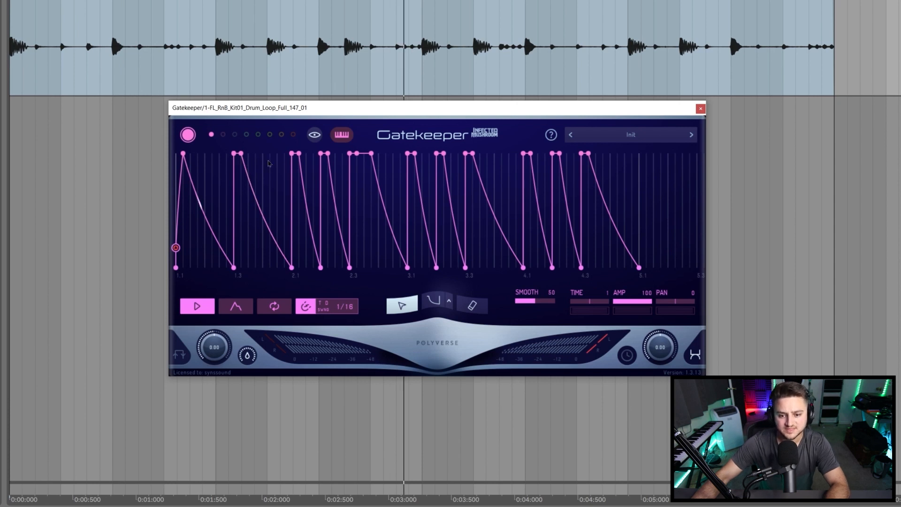
mouse_move(176, 249)
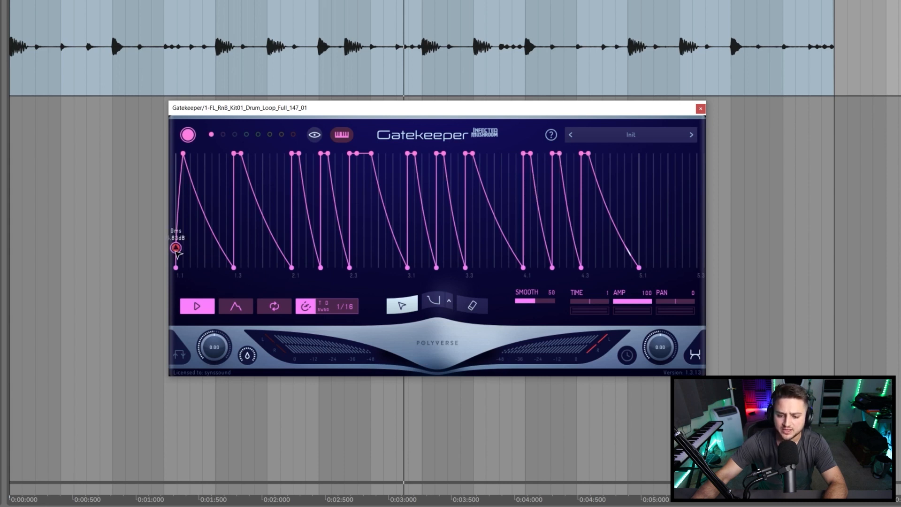
right_click(234, 153)
left_click(240, 159)
left_click_drag(240, 159, 239, 223)
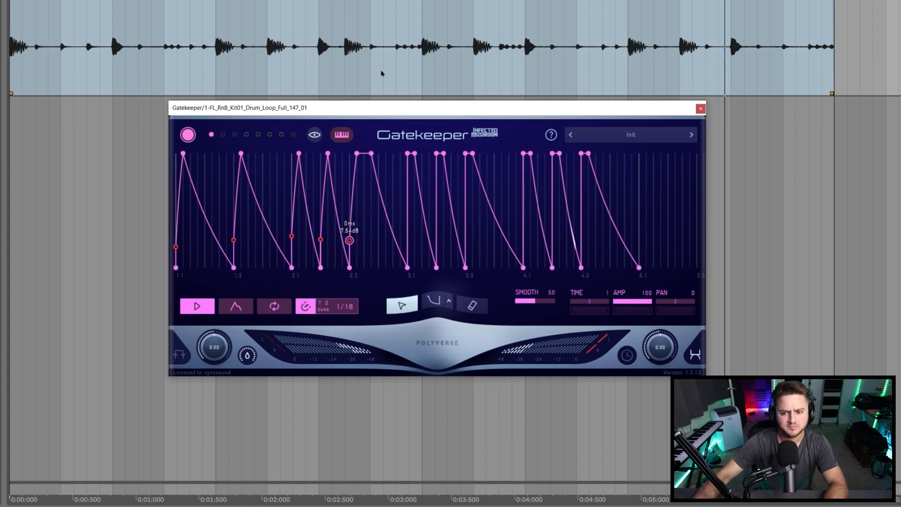
Select all envelope points, try steep bends on every decay curve during playback, and ease the curves back to gentle slopes.
right_click(572, 181)
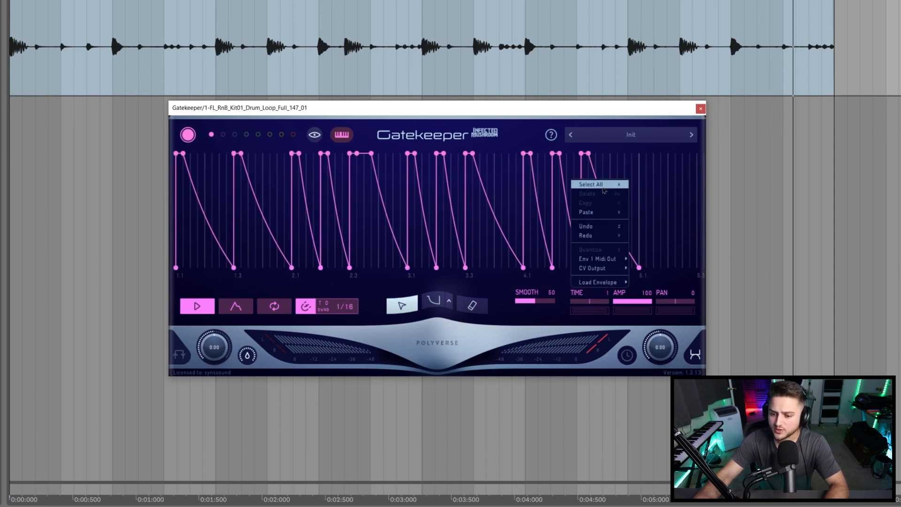
left_click(604, 188)
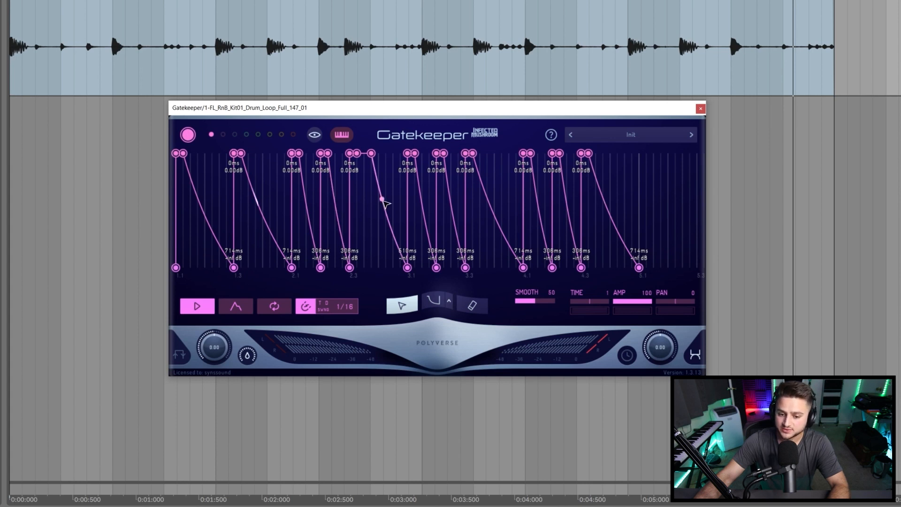
left_click_drag(386, 198, 382, 256)
key("space")
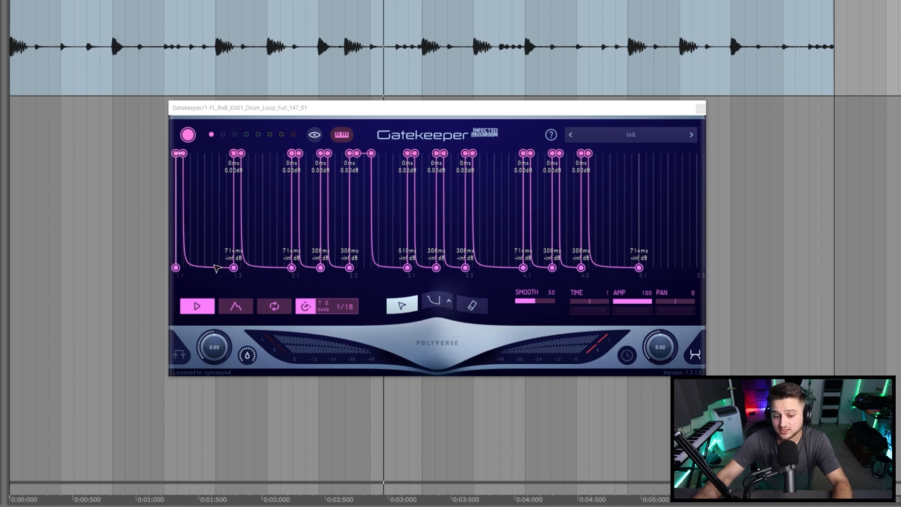
left_click_drag(216, 268, 197, 249)
left_click(216, 155)
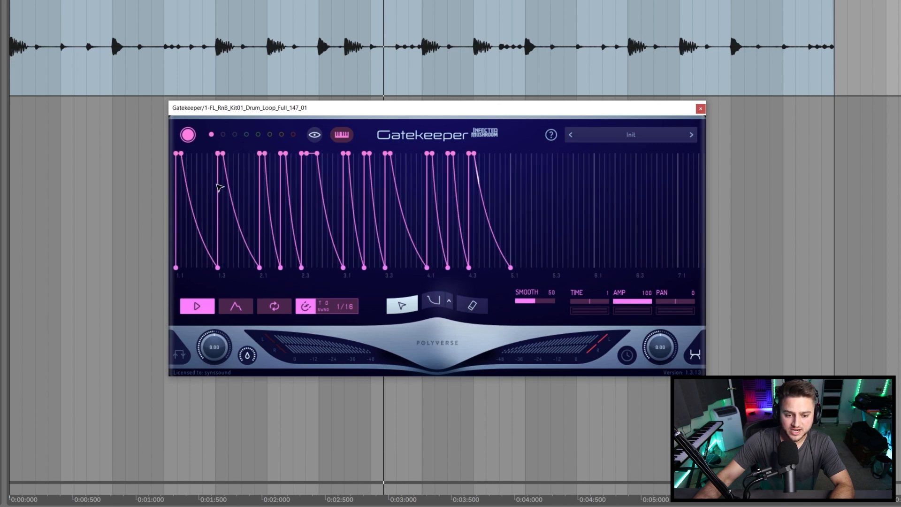
Select all envelope points and bend every decay curve so it drops off steeply after each peak.
scroll(301, 136, "up", 8)
key("d")
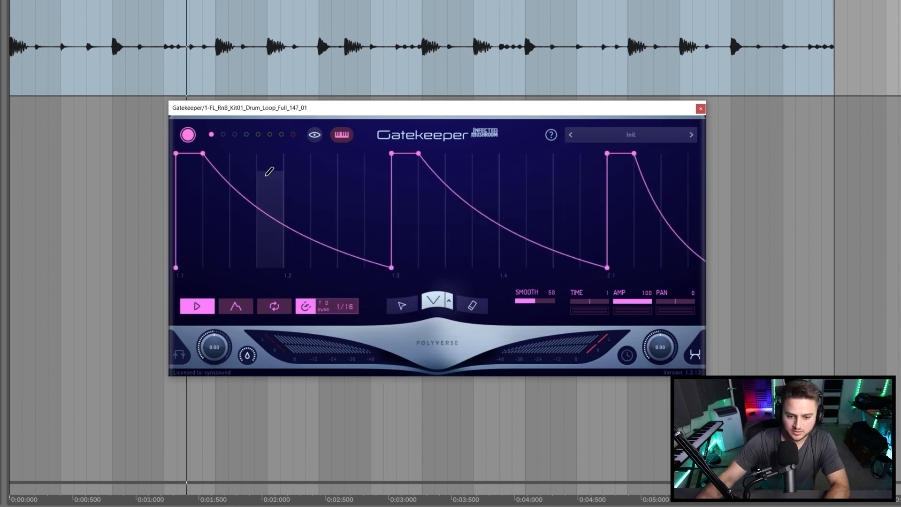
right_click(317, 161)
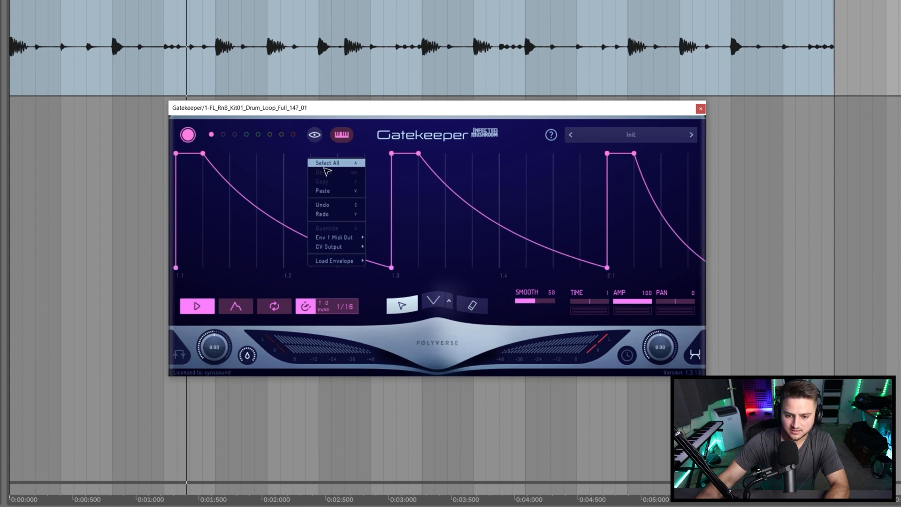
left_click(326, 169)
left_click_drag(241, 195, 214, 324)
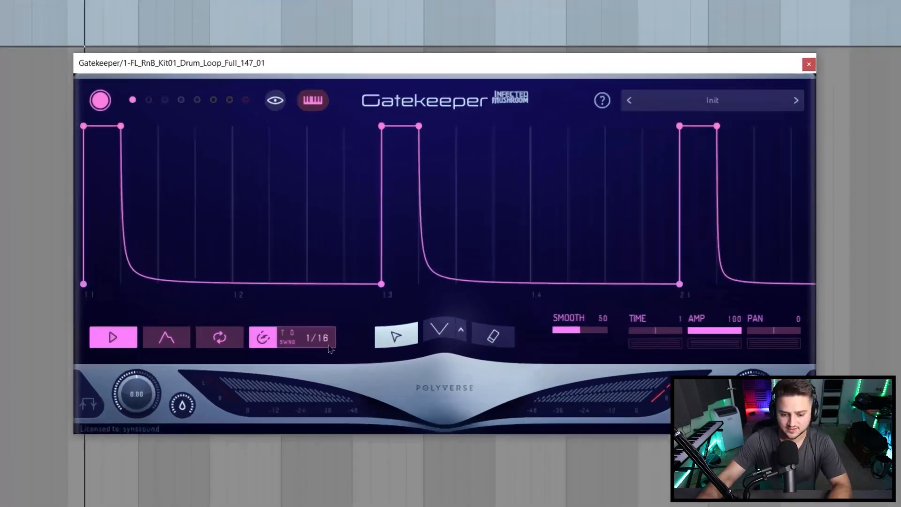
Draw 1/16-wide arch shapes between 1.1 and 1.3, and flatten all of them except the one at 1.2.
left_click(345, 307)
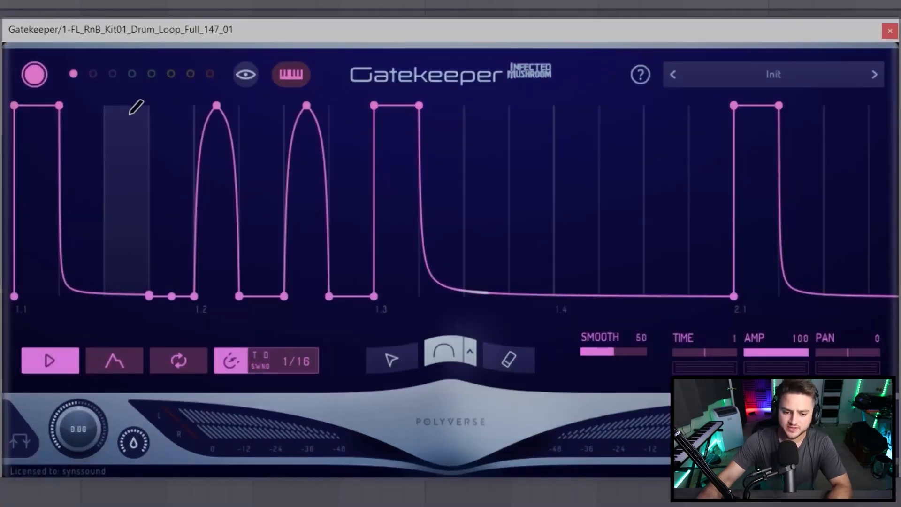
left_click(135, 106)
left_click(70, 366)
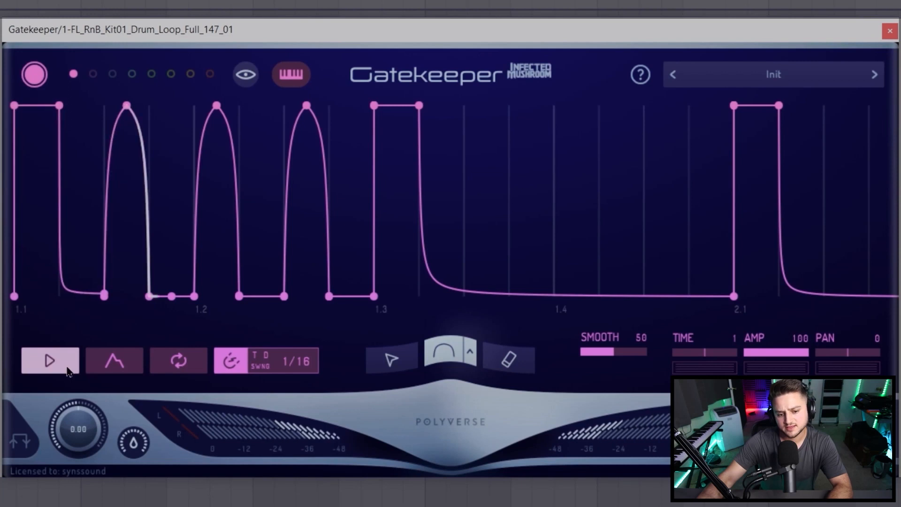
left_click_drag(123, 155, 128, 349)
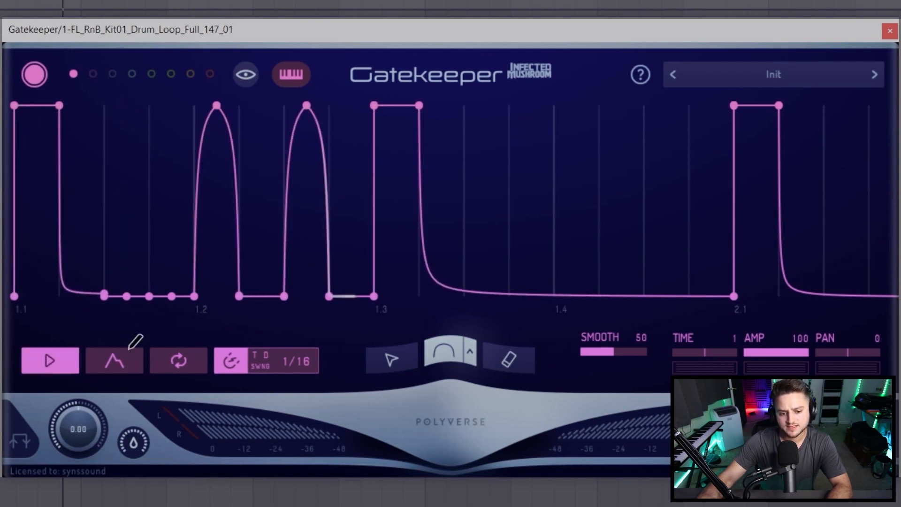
left_click_drag(303, 181, 307, 440)
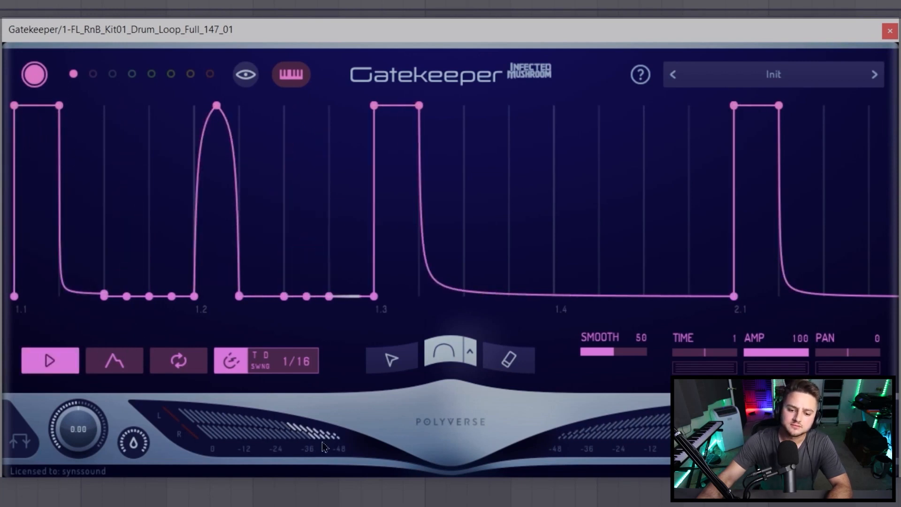
Add further 1/16-wide arch shapes to the envelope at 1.4 and 3.4.
left_click(590, 182)
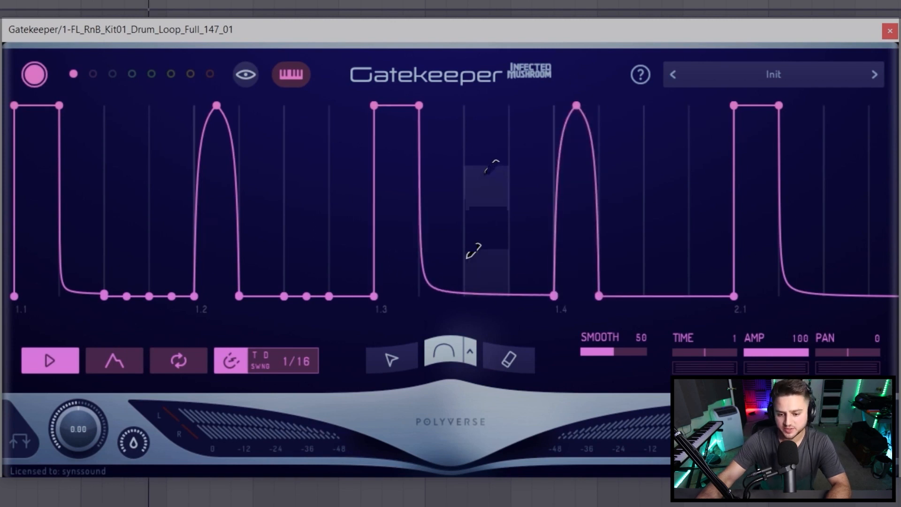
scroll(398, 237, "down", 2)
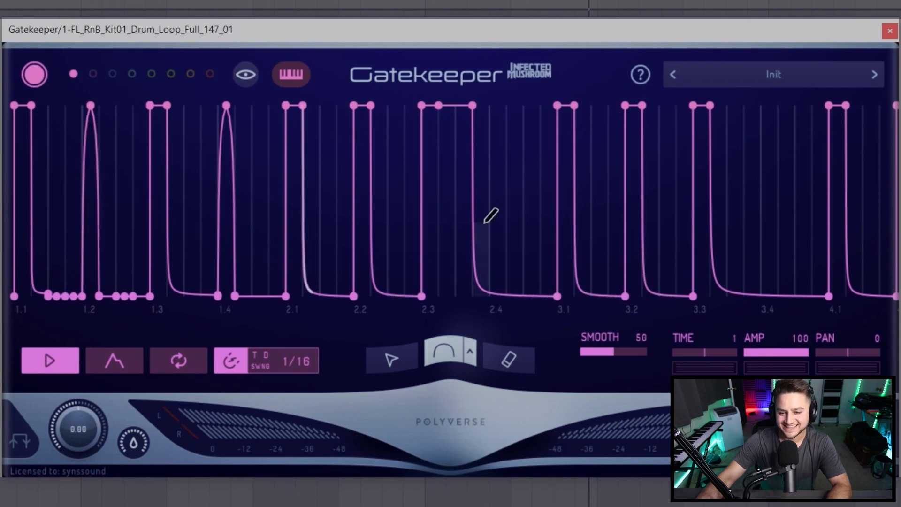
left_click_drag(723, 169, 583, 191)
scroll(670, 177, "up", 2)
scroll(591, 167, "down", 2)
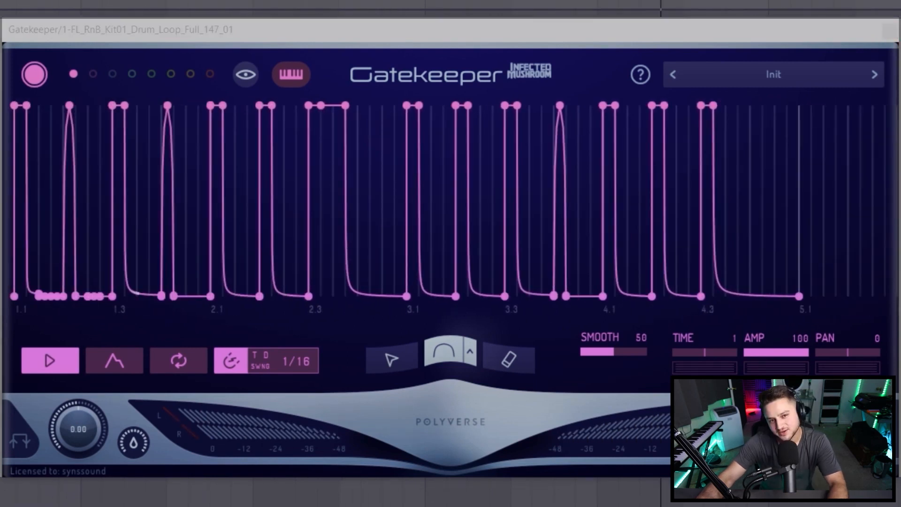